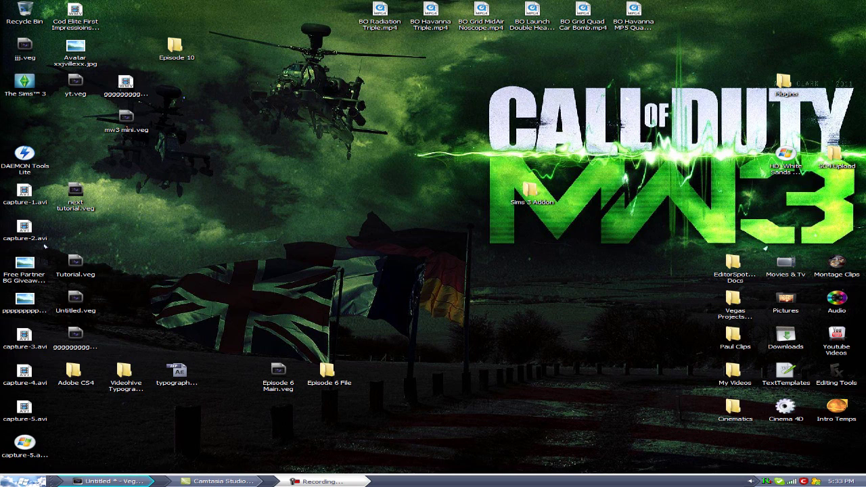
{"action": "left_click", "coordinate": [109, 481]}
{"action": "left_click", "coordinate": [360, 372]}
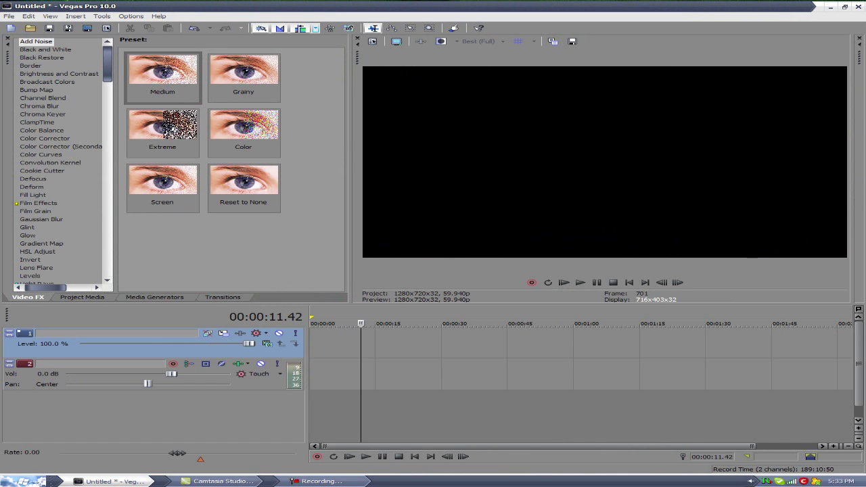
{"action": "left_click", "coordinate": [9, 15]}
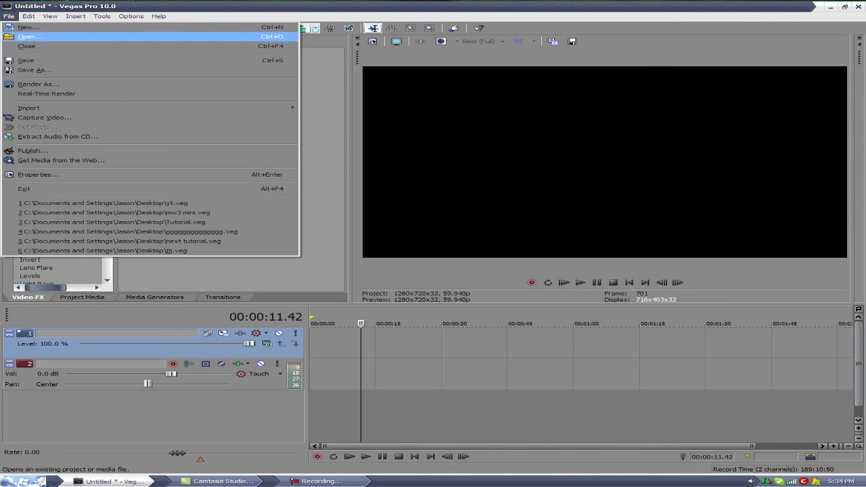
{"action": "left_click", "coordinate": [28, 37]}
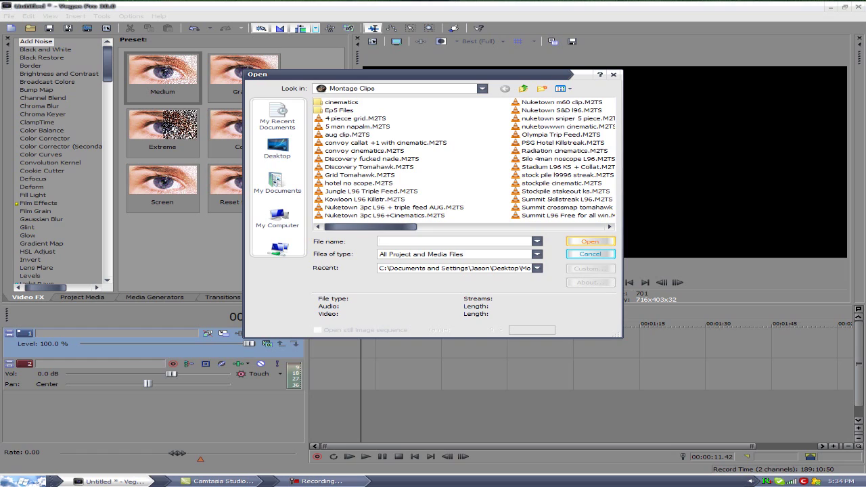
{"action": "left_click", "coordinate": [591, 254]}
{"action": "left_click", "coordinate": [109, 481]}
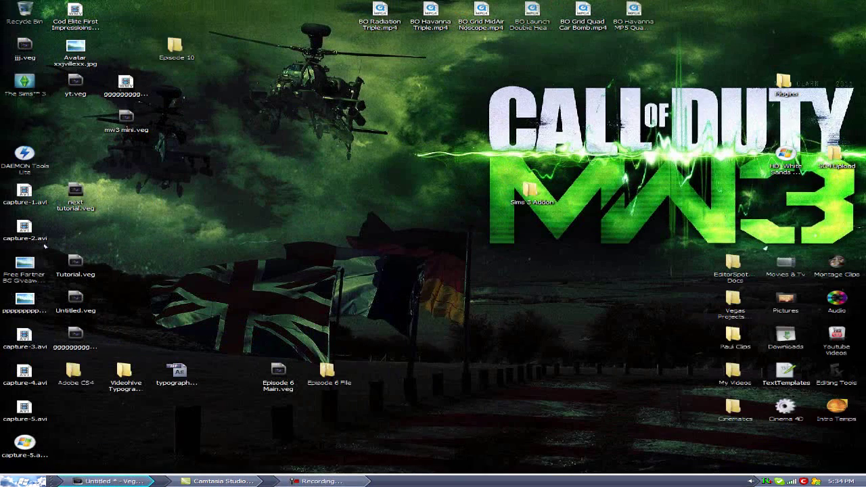
{"action": "left_click", "coordinate": [750, 481]}
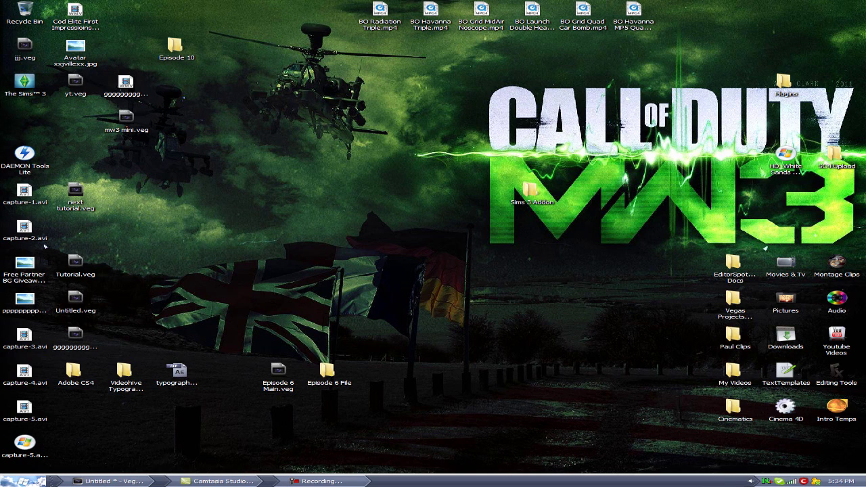
Look through the list of programs installed on the computer.
{"action": "key", "text": "super"}
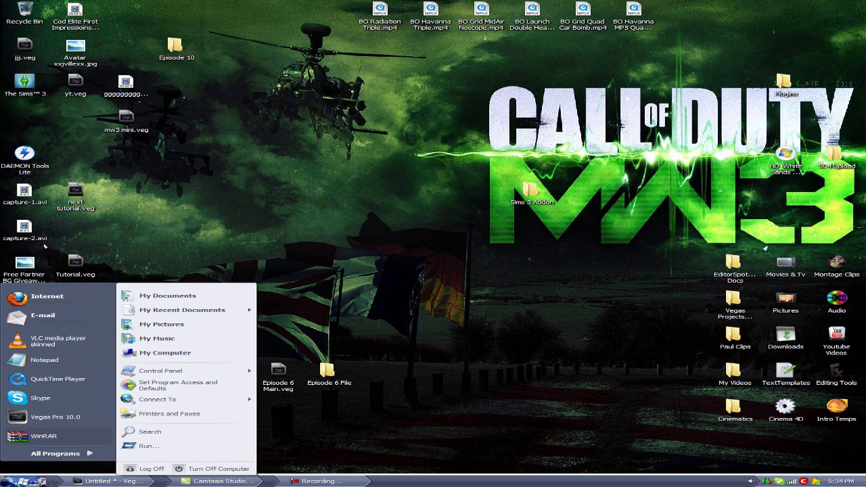
{"action": "mouse_move", "coordinate": [55, 454]}
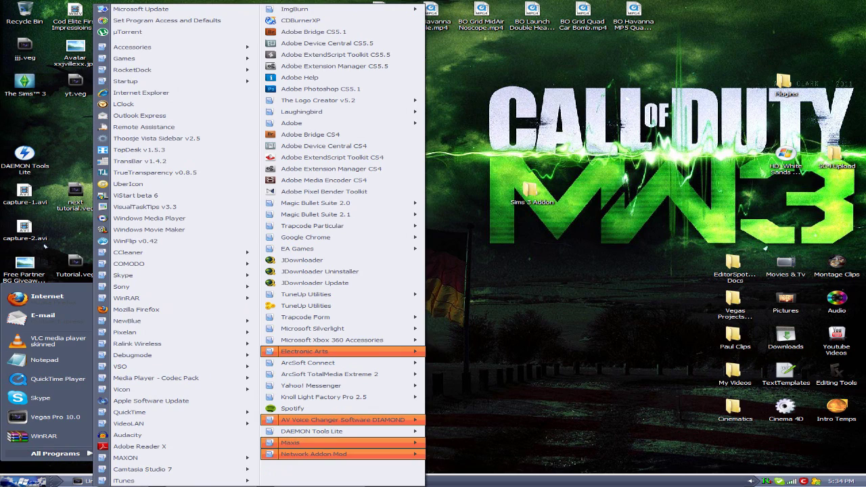
{"action": "mouse_move", "coordinate": [311, 431]}
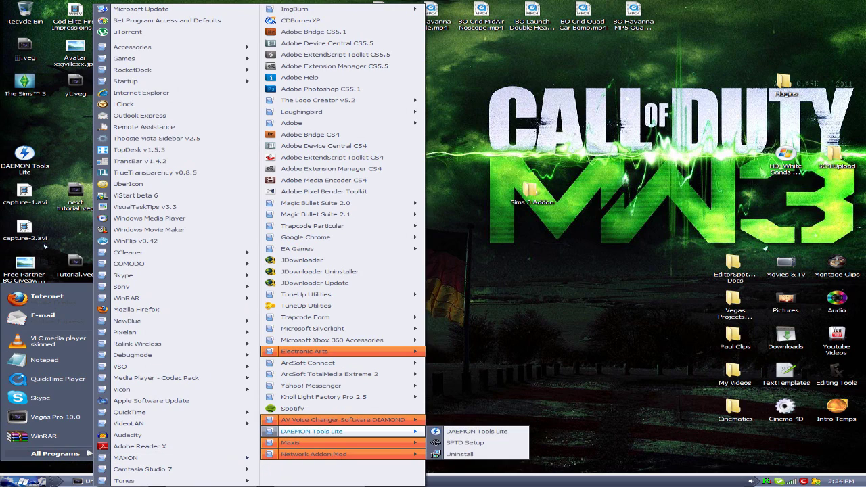
{"action": "key", "text": "Up"}
{"action": "key", "text": "Up"}
{"action": "key", "text": "Up"}
{"action": "key", "text": "Up"}
{"action": "key", "text": "Up"}
{"action": "key", "text": "Up"}
{"action": "key", "text": "Up"}
{"action": "key", "text": "Right"}
{"action": "key", "text": "Up"}
{"action": "key", "text": "Up"}
{"action": "key", "text": "Up"}
{"action": "key", "text": "Up"}
{"action": "key", "text": "Up"}
{"action": "key", "text": "Up"}
{"action": "key", "text": "Up"}
{"action": "key", "text": "Up"}
{"action": "key", "text": "Up"}
{"action": "key", "text": "Up"}
{"action": "key", "text": "Up"}
{"action": "key", "text": "Up"}
{"action": "key", "text": "Up"}
{"action": "key", "text": "Up"}
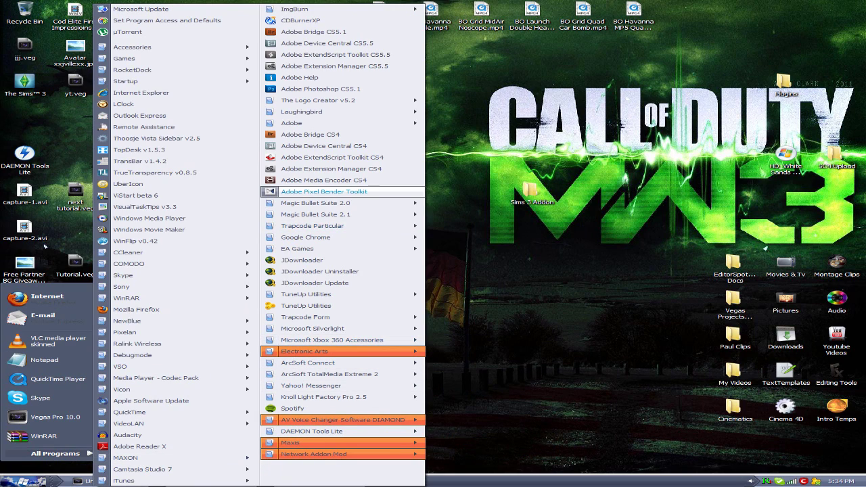
{"action": "key", "text": "Up"}
{"action": "key", "text": "Up"}
{"action": "key", "text": "Up"}
{"action": "key", "text": "Up"}
{"action": "key", "text": "Up"}
{"action": "key", "text": "Up"}
{"action": "key", "text": "Up"}
{"action": "key", "text": "Up"}
{"action": "key", "text": "Up"}
{"action": "key", "text": "Up"}
{"action": "key", "text": "Up"}
{"action": "key", "text": "Down"}
{"action": "key", "text": "Down"}
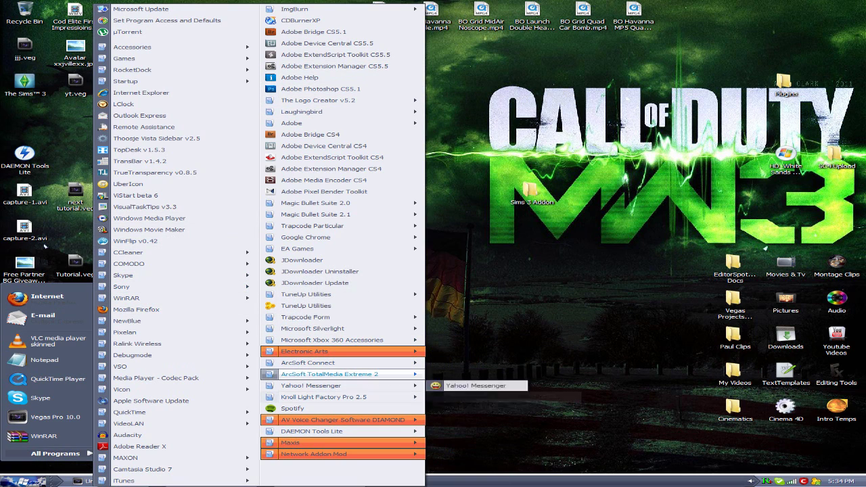
{"action": "key", "text": "super"}
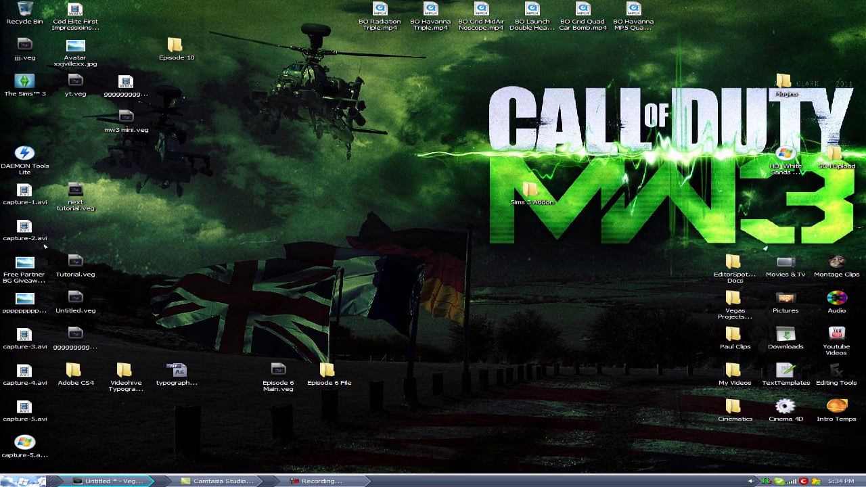
Switch to Vegas Pro and open the clip "Nuketown 3pc L96 + triple feed AUG.M2TS" onto the timeline at 00:00:10.19.
{"action": "left_click", "coordinate": [108, 481]}
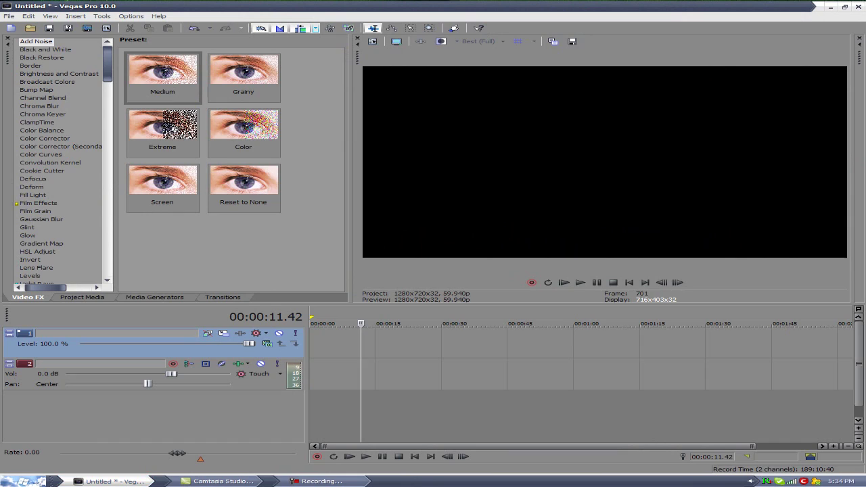
{"action": "left_click", "coordinate": [355, 341]}
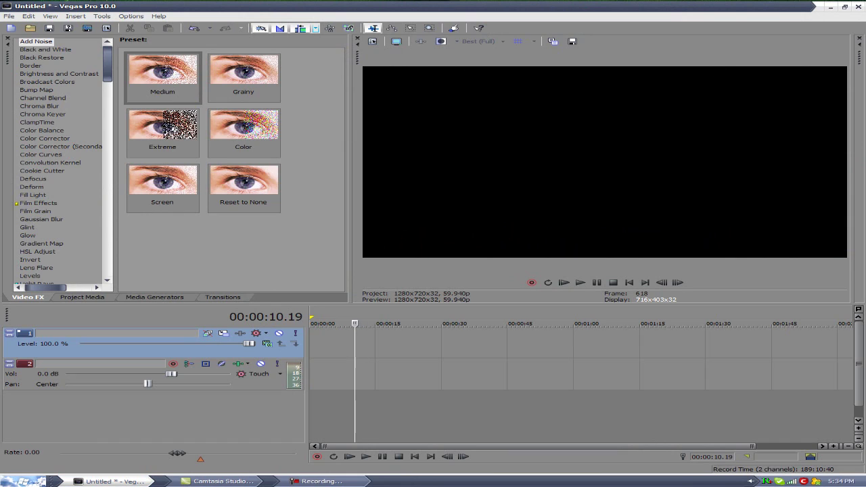
{"action": "left_click", "coordinate": [9, 16]}
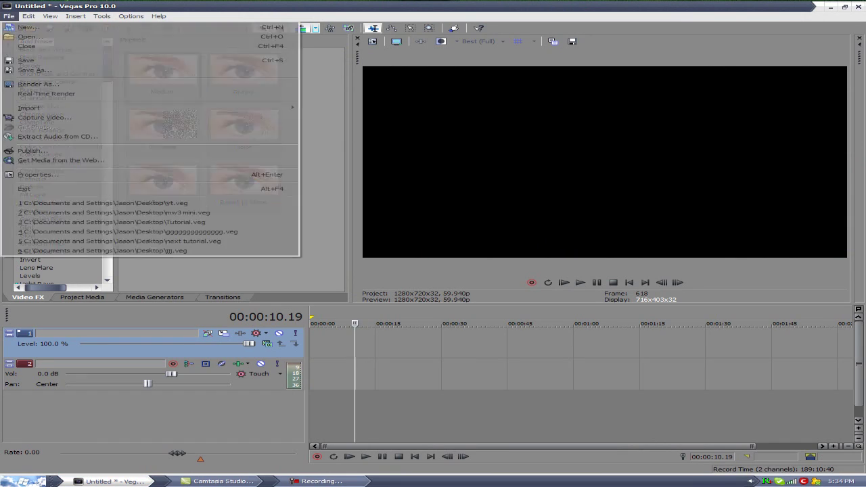
{"action": "left_click", "coordinate": [27, 37]}
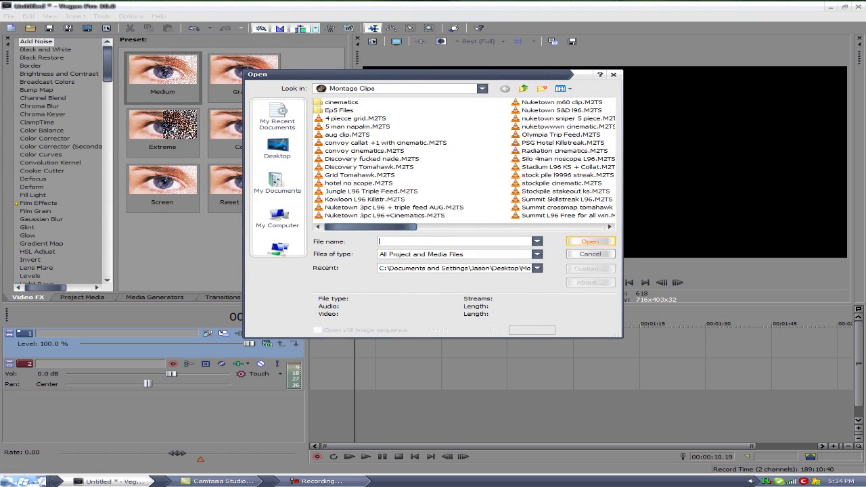
{"action": "left_click", "coordinate": [394, 207]}
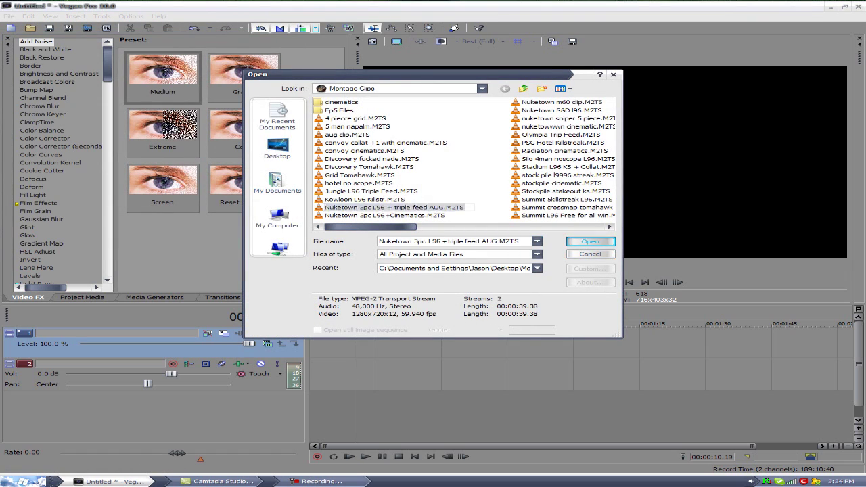
{"action": "key", "text": "Return"}
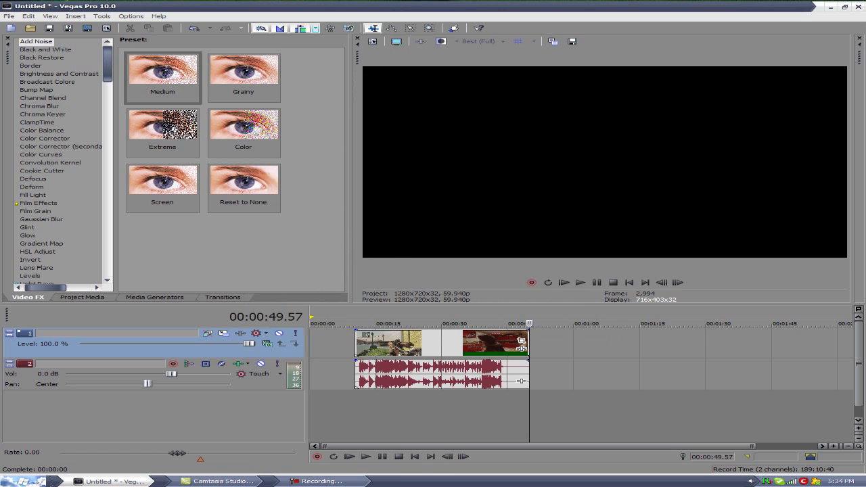
Set the video preview quality to Preview (Auto) at a frame inside the clip and make the preview area narrower.
{"action": "left_click", "coordinate": [421, 343]}
{"action": "key", "text": "Right"}
{"action": "key", "text": "Right"}
{"action": "key", "text": "Right"}
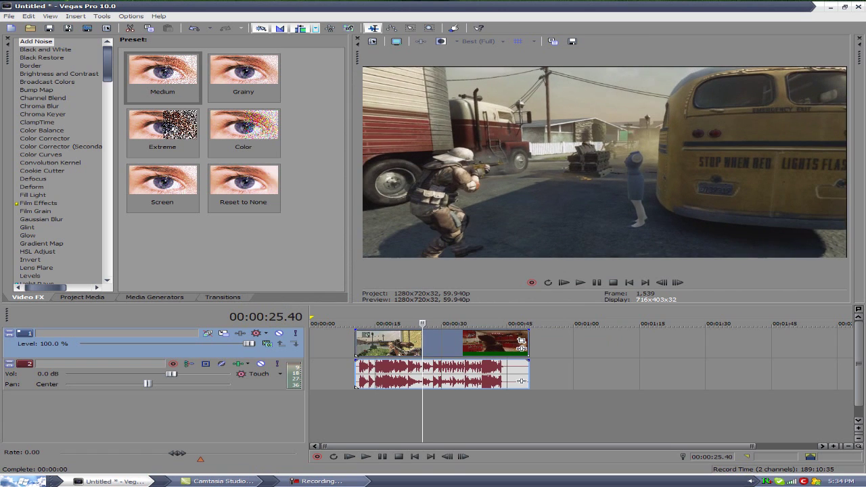
{"action": "left_click", "coordinate": [483, 42]}
{"action": "mouse_move", "coordinate": [492, 62]}
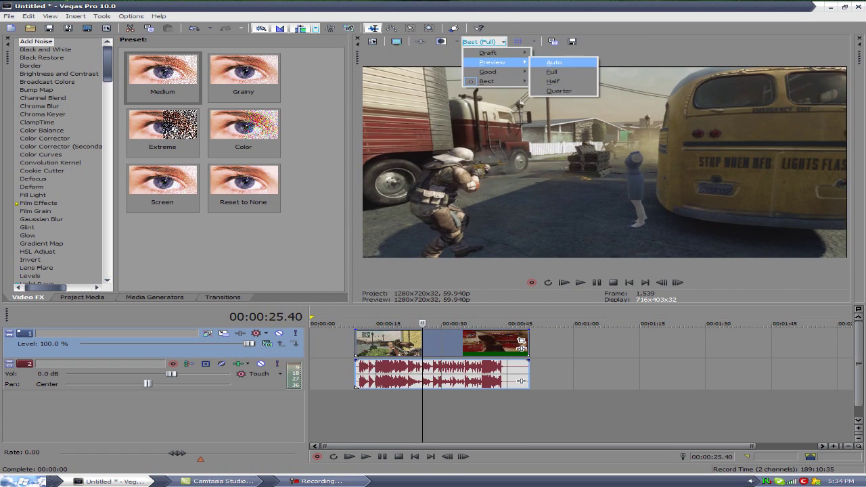
{"action": "left_click", "coordinate": [559, 62]}
{"action": "left_click_drag", "start_coordinate": [351, 170], "coordinate": [554, 169]}
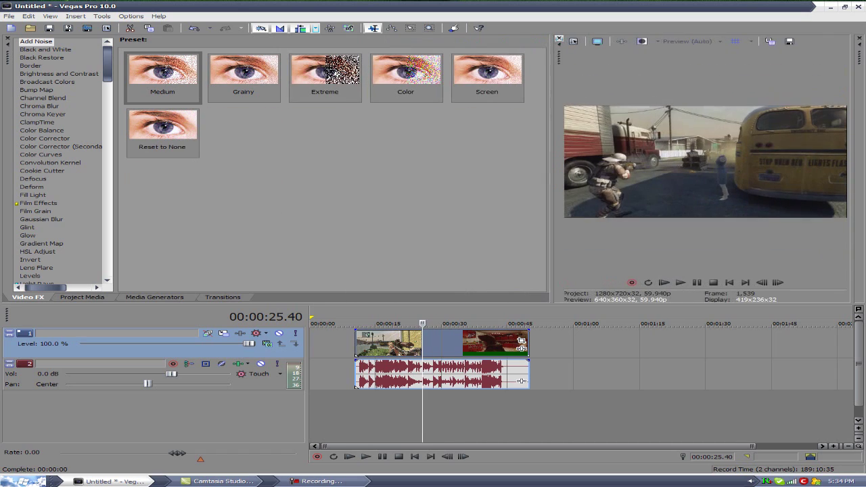
Mark a loop region from 00:00:15.00 to 00:00:23.04 and try the Render loop region only option in the render settings.
{"action": "left_click", "coordinate": [433, 406]}
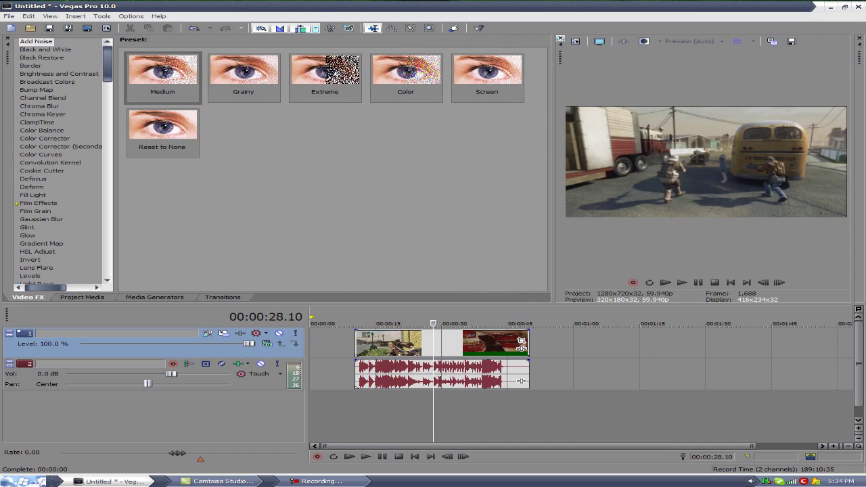
{"action": "left_click_drag", "start_coordinate": [412, 406], "coordinate": [376, 406]}
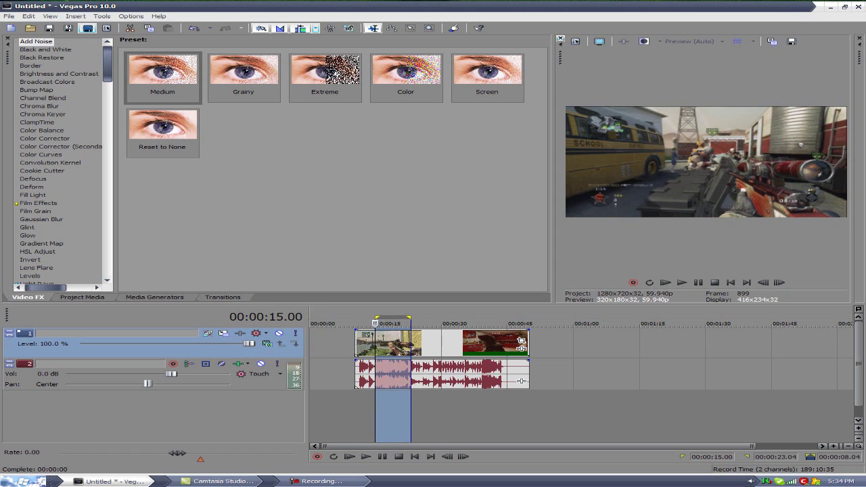
{"action": "left_click", "coordinate": [87, 28]}
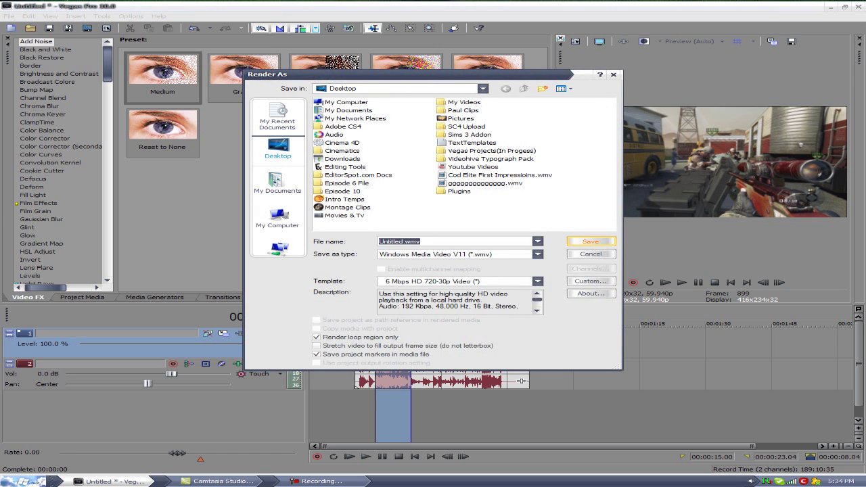
{"action": "left_click", "coordinate": [316, 337]}
{"action": "left_click", "coordinate": [590, 254]}
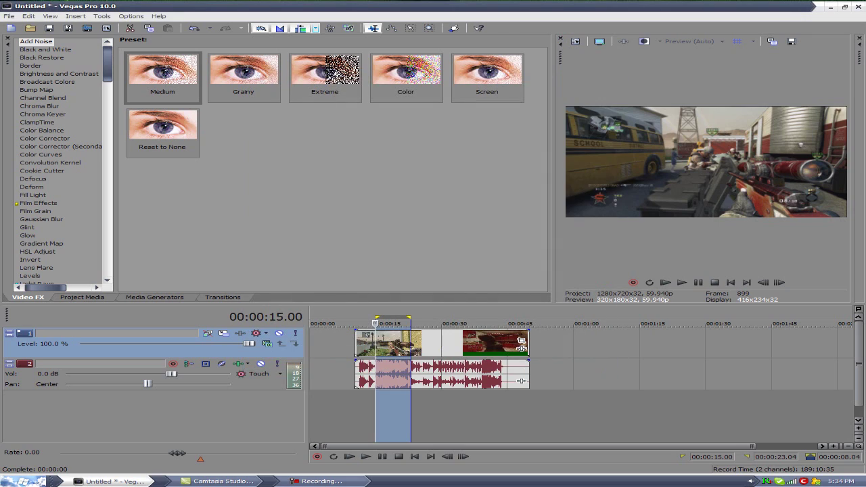
{"action": "key", "text": "Escape"}
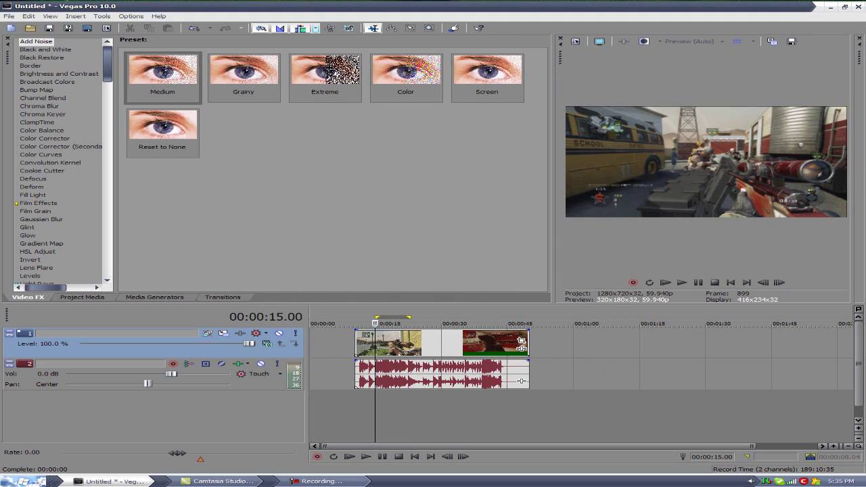
Move the clip to the start of the timeline and check the project's video properties.
{"action": "left_click_drag", "start_coordinate": [376, 342], "coordinate": [331, 343]}
{"action": "left_click", "coordinate": [331, 407]}
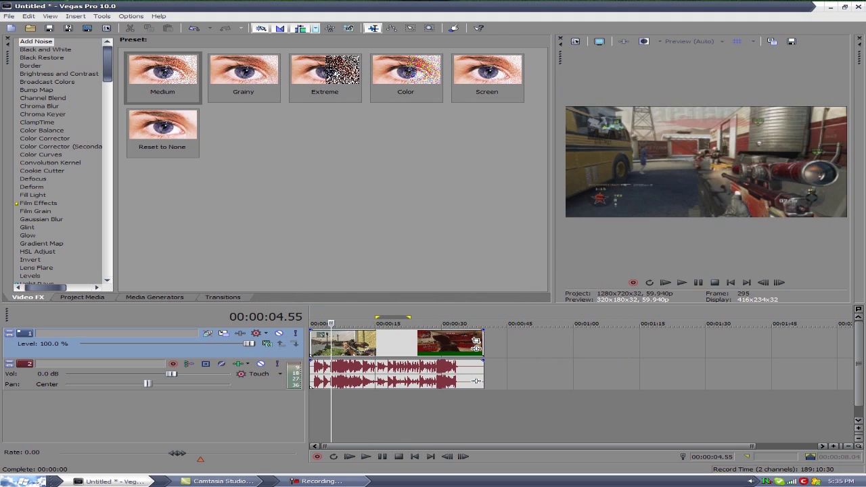
{"action": "key", "text": "alt+Return"}
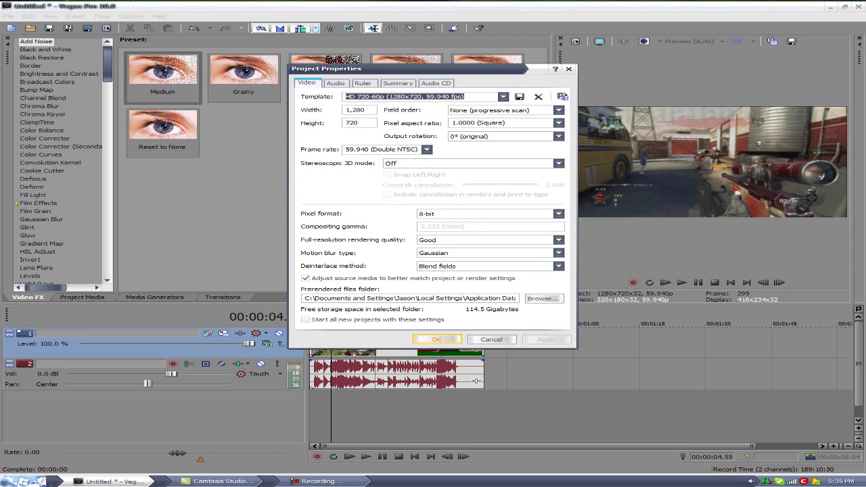
{"action": "key", "text": "Return"}
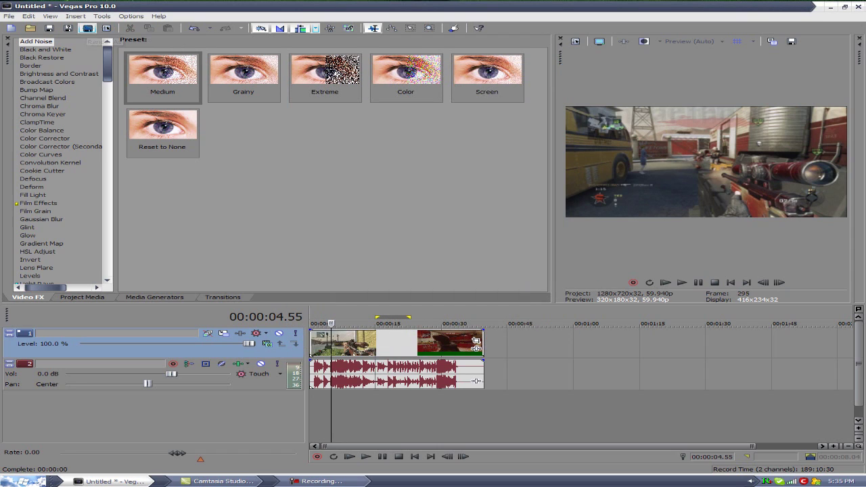
Set up a render named sdsd on the Desktop in the Windows Media Video V11 (*.wmv) format.
{"action": "left_click", "coordinate": [87, 28]}
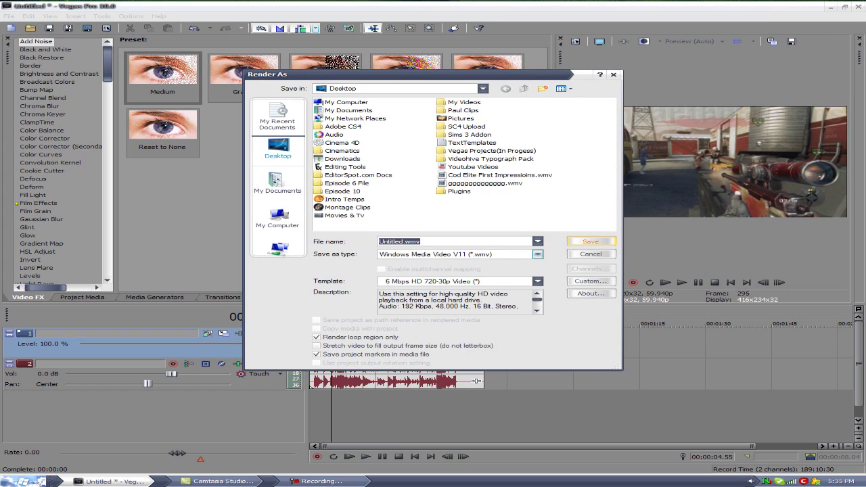
{"action": "type", "text": "sdsd"}
{"action": "left_click", "coordinate": [538, 254]}
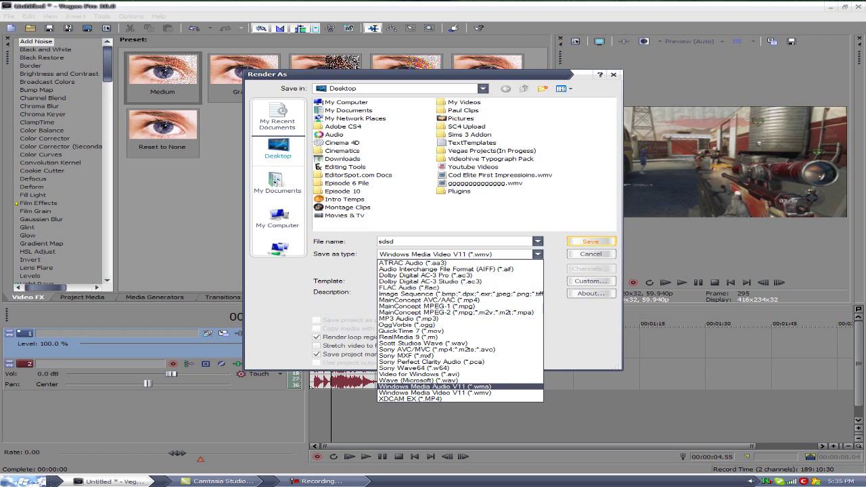
{"action": "left_click", "coordinate": [474, 393]}
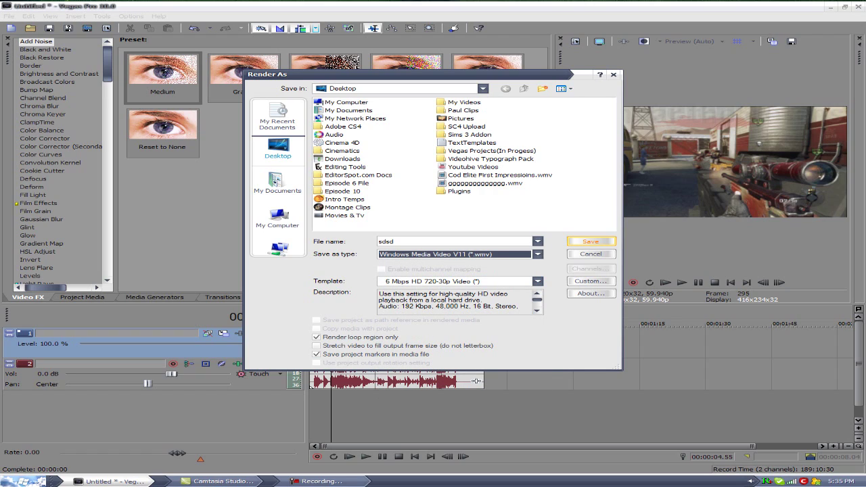
Choose the 6 Mbps HD 720-30p Video render template and read through its description.
{"action": "left_click", "coordinate": [537, 281]}
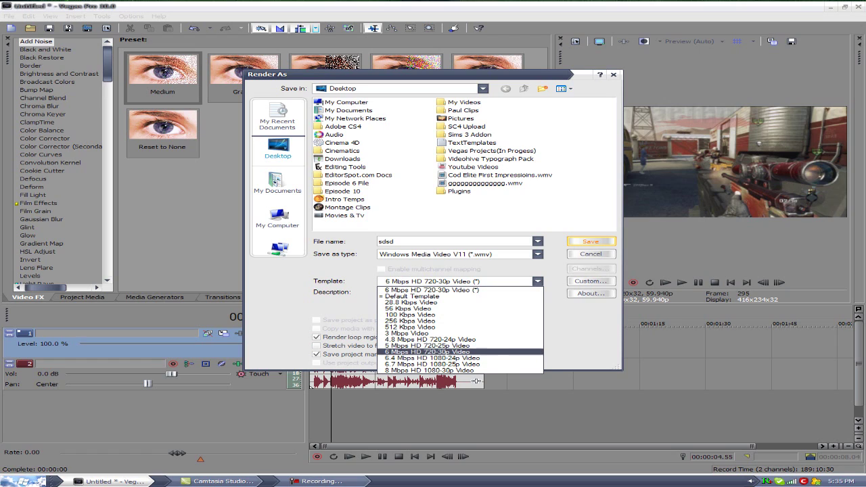
{"action": "left_click", "coordinate": [426, 352]}
{"action": "left_click", "coordinate": [502, 293]}
{"action": "scroll", "coordinate": [502, 294], "scroll_direction": "down", "scroll_amount": 1}
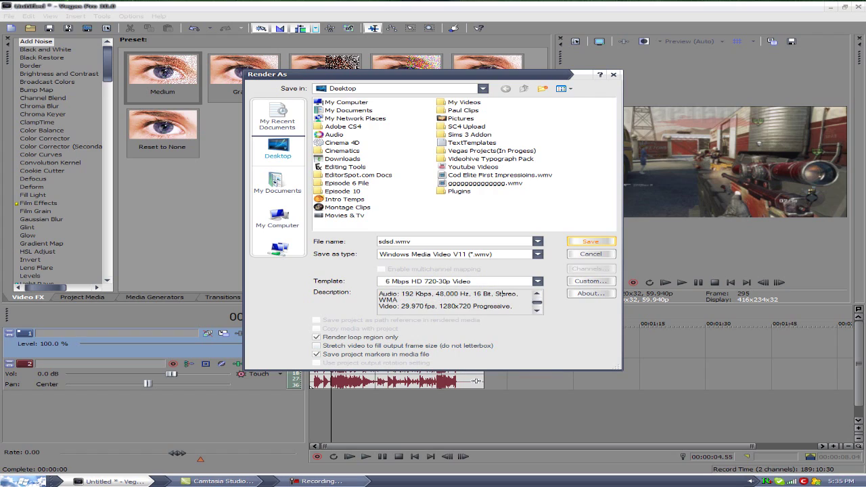
{"action": "scroll", "coordinate": [458, 300], "scroll_direction": "up", "scroll_amount": 1}
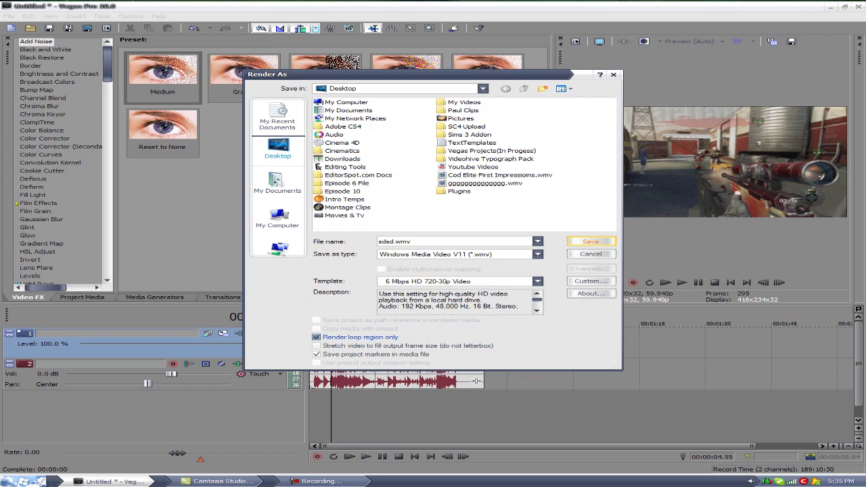
Turn off Render loop region only and customize the 6 Mbps HD 720-30p Video template with a frame rate of 59.94 (Double NTSC).
{"action": "left_click", "coordinate": [316, 337]}
{"action": "left_click", "coordinate": [591, 281]}
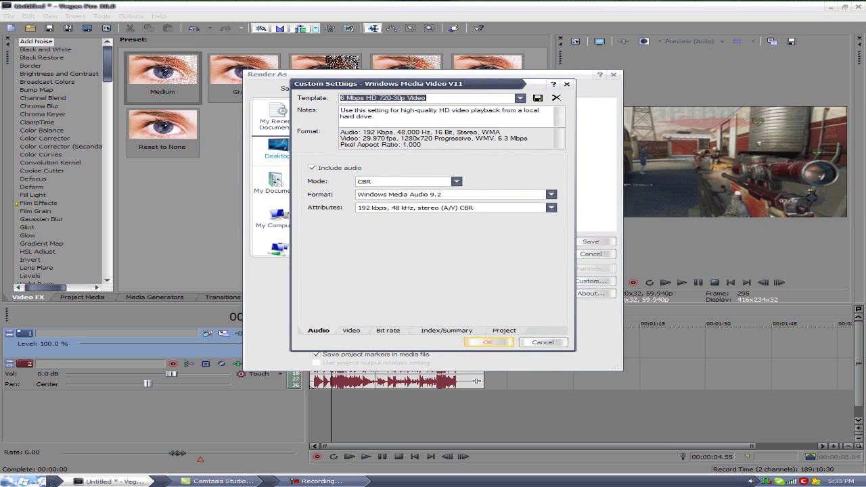
{"action": "left_click", "coordinate": [318, 331]}
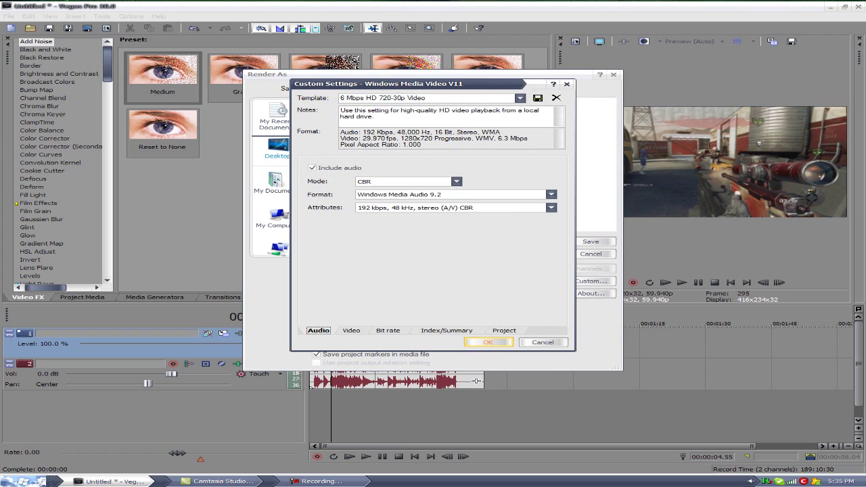
{"action": "key", "text": "Right"}
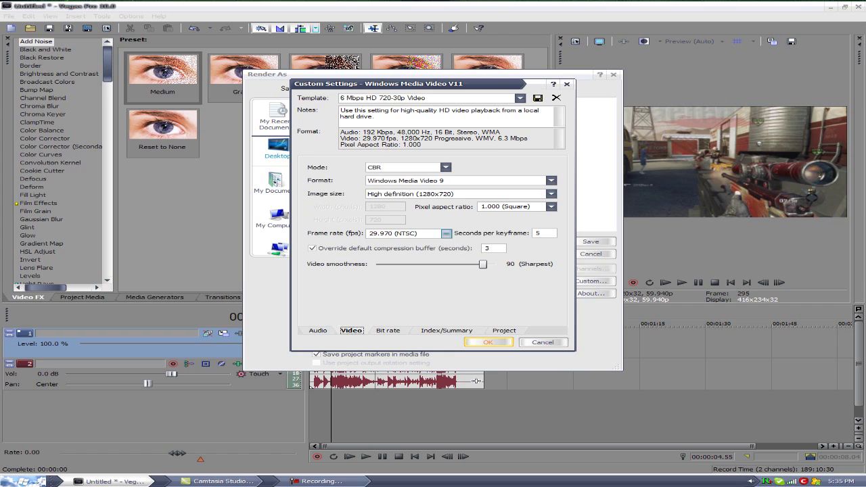
{"action": "left_click", "coordinate": [446, 234]}
{"action": "key", "text": "Return"}
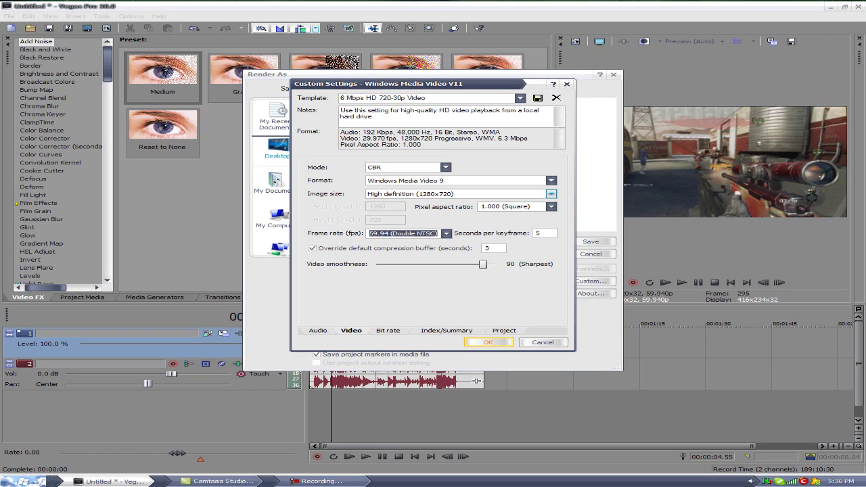
{"action": "left_click", "coordinate": [488, 342]}
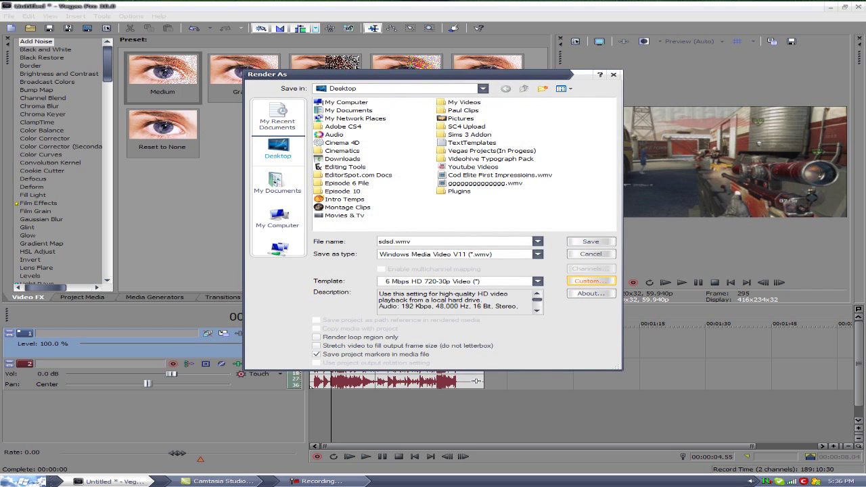
Read through the customized template's description to check its audio and video settings.
{"action": "left_click", "coordinate": [455, 300]}
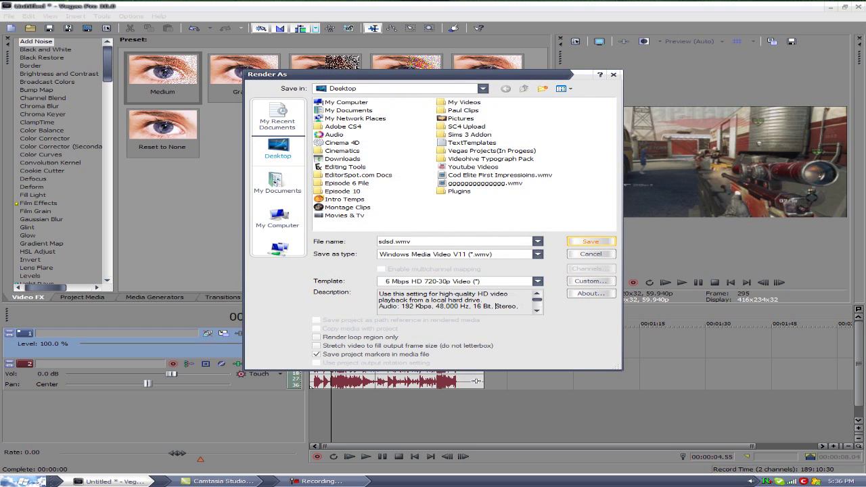
{"action": "scroll", "coordinate": [455, 300], "scroll_direction": "down", "scroll_amount": 1}
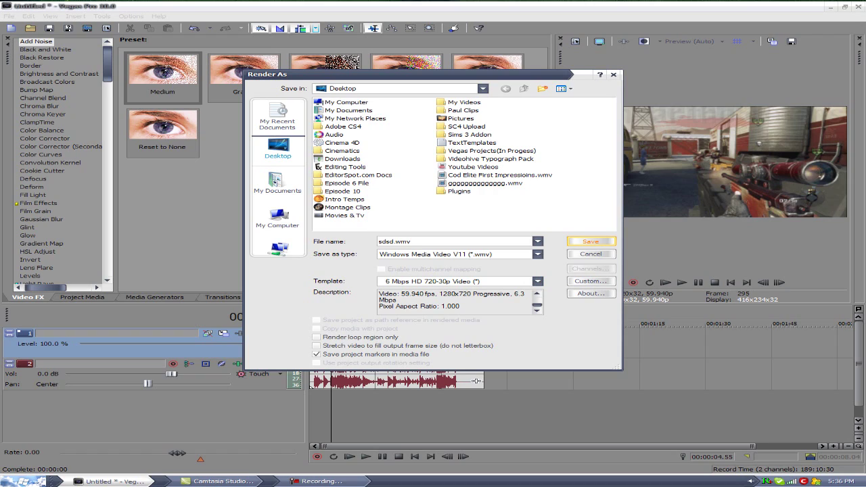
{"action": "scroll", "coordinate": [496, 306], "scroll_direction": "up", "scroll_amount": 1}
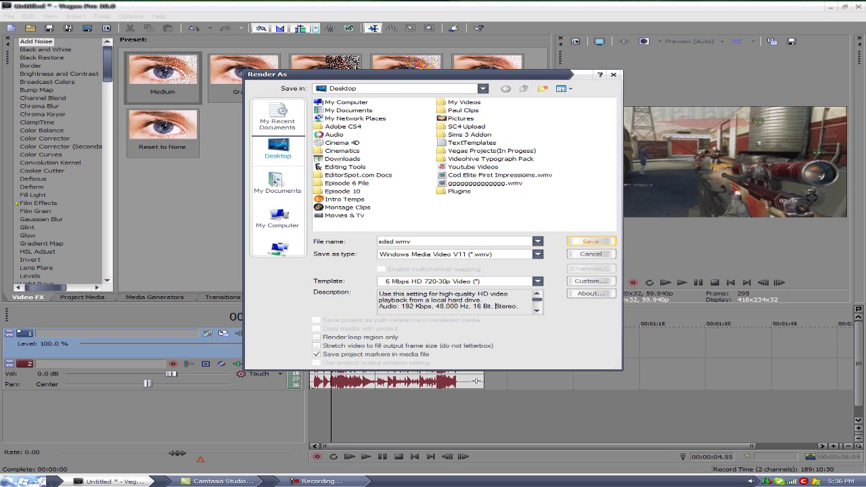
{"action": "scroll", "coordinate": [496, 298], "scroll_direction": "down", "scroll_amount": 1}
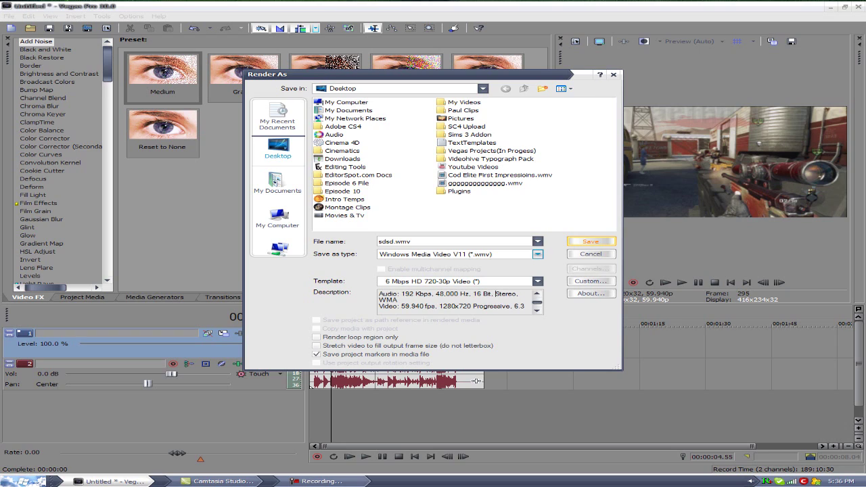
Switch the render format to Sony AVC/MVC (*.mp4;*.m2ts;*.avc) and name the output file jjmp4.
{"action": "left_click", "coordinate": [538, 254]}
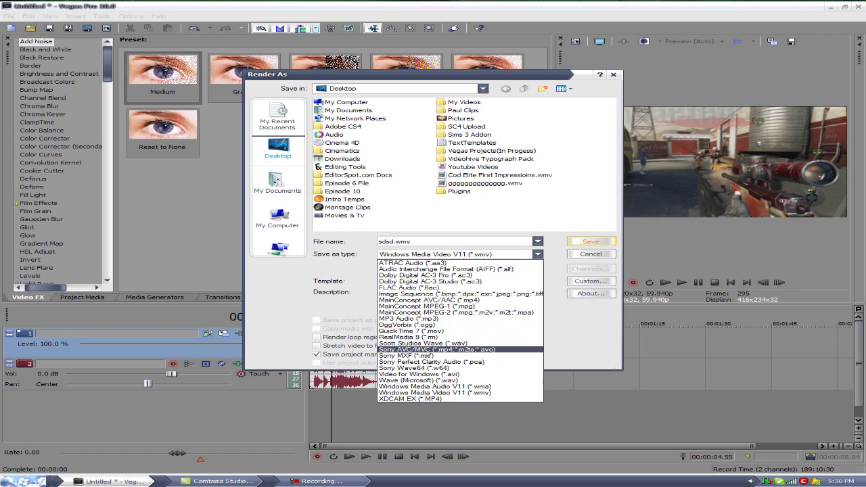
{"action": "left_click", "coordinate": [437, 349]}
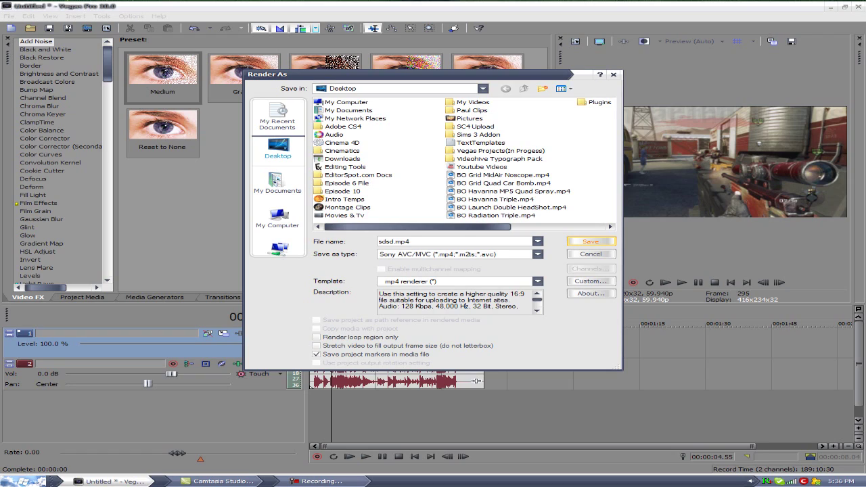
{"action": "double_click", "coordinate": [394, 241]}
{"action": "left_click_drag", "start_coordinate": [397, 241], "coordinate": [379, 241]}
{"action": "type", "text": "jjj"}
{"action": "scroll", "coordinate": [424, 301], "scroll_direction": "down", "scroll_amount": 1}
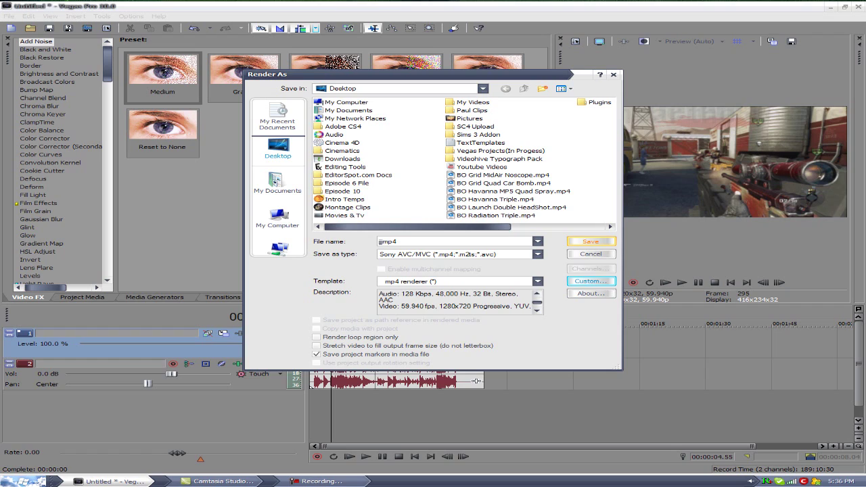
Review the custom video settings of the mp4 renderer template and return to the render options.
{"action": "left_click", "coordinate": [590, 281]}
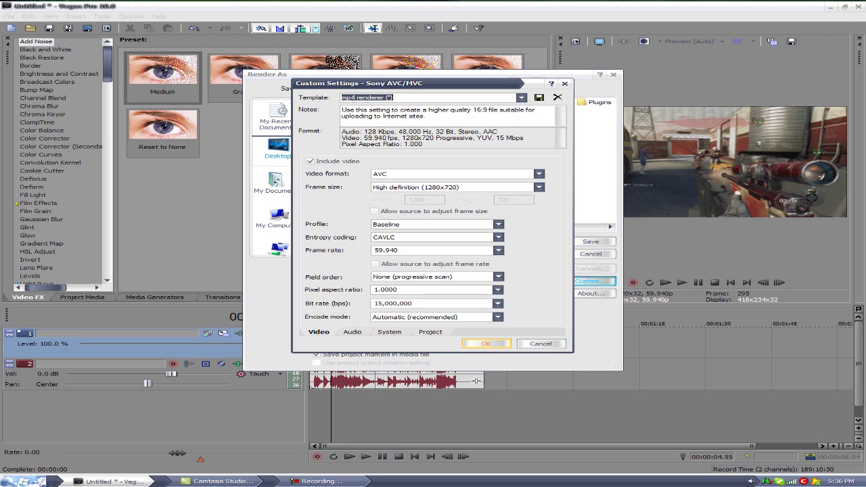
{"action": "key", "text": "Return"}
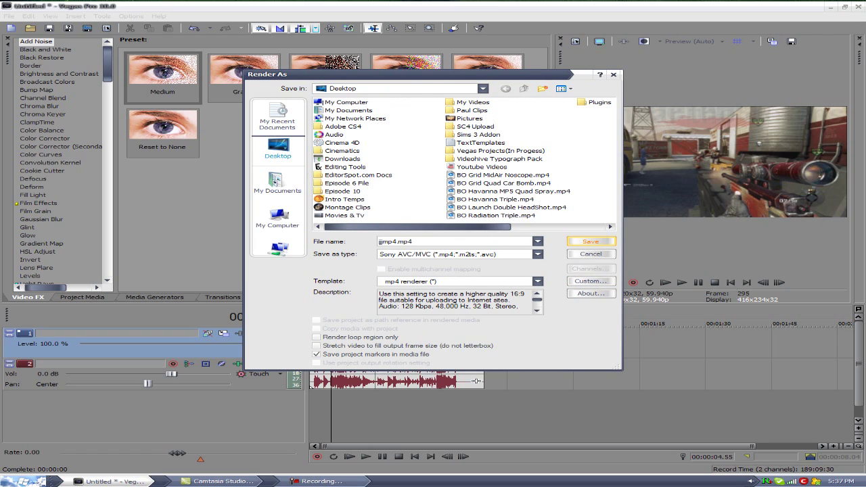
{"action": "left_click", "coordinate": [316, 345]}
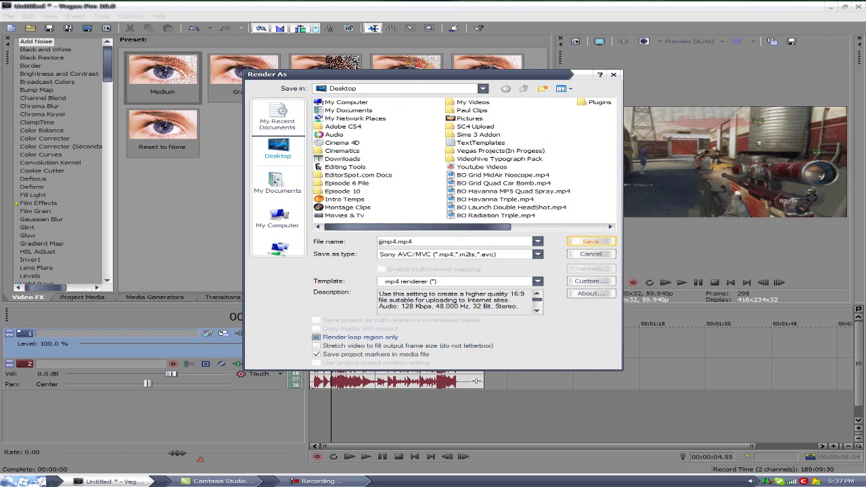